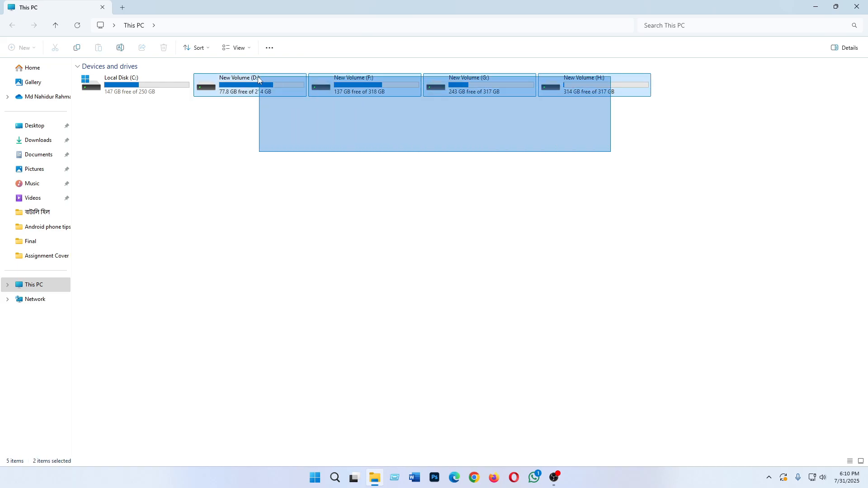
Open Disk Management in a maximized Computer Management window, using the Manage option of This PC.
{"action": "left_click", "coordinate": [404, 202]}
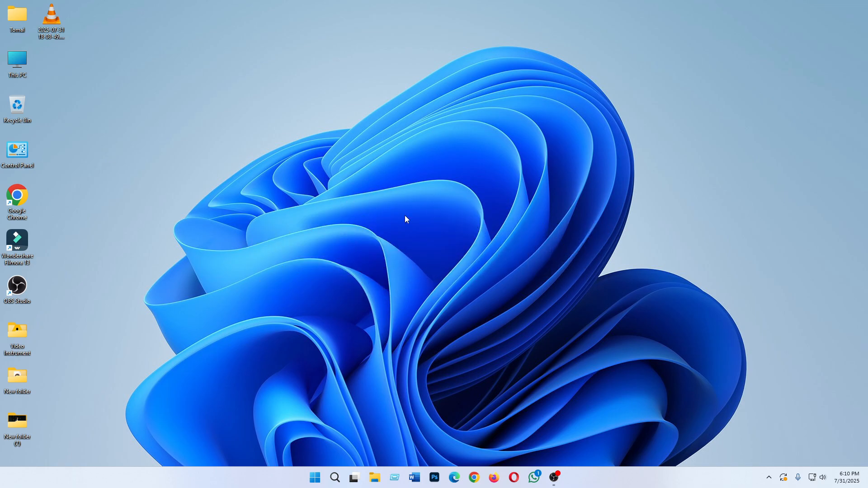
{"action": "right_click", "coordinate": [15, 65]}
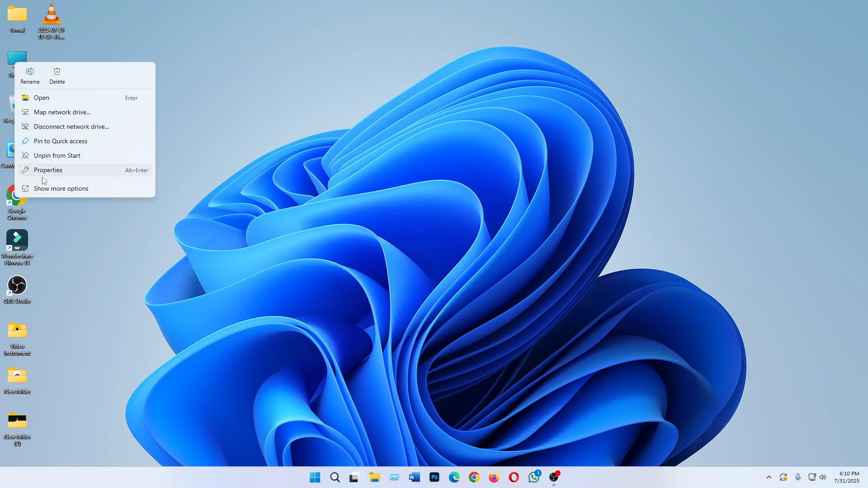
{"action": "left_click", "coordinate": [71, 189]}
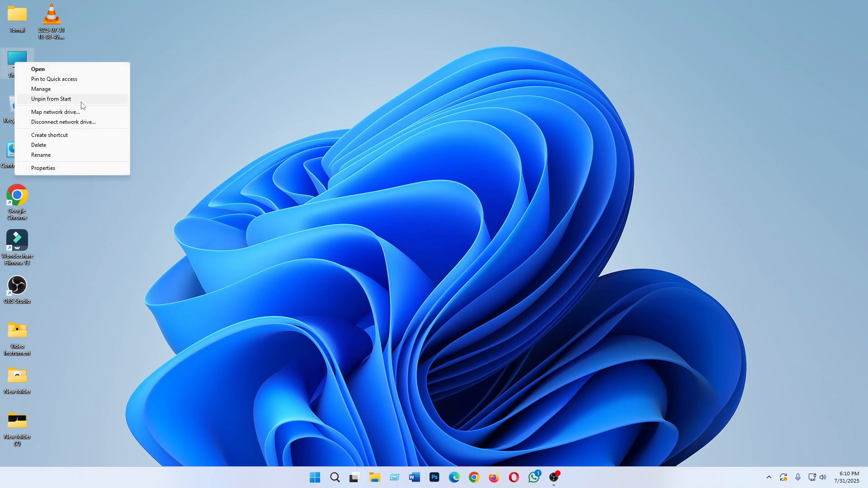
{"action": "left_click", "coordinate": [46, 89]}
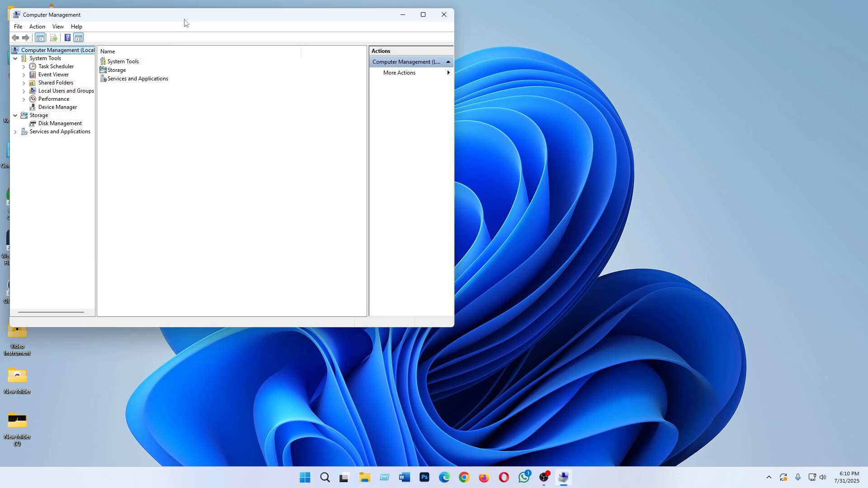
{"action": "left_click_drag", "start_coordinate": [184, 22], "coordinate": [262, 46]}
{"action": "left_click", "coordinate": [498, 39]}
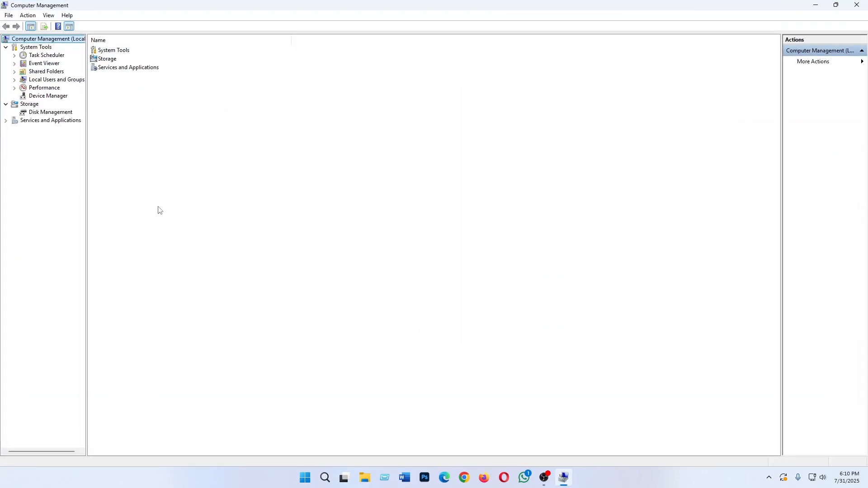
{"action": "left_click", "coordinate": [50, 113]}
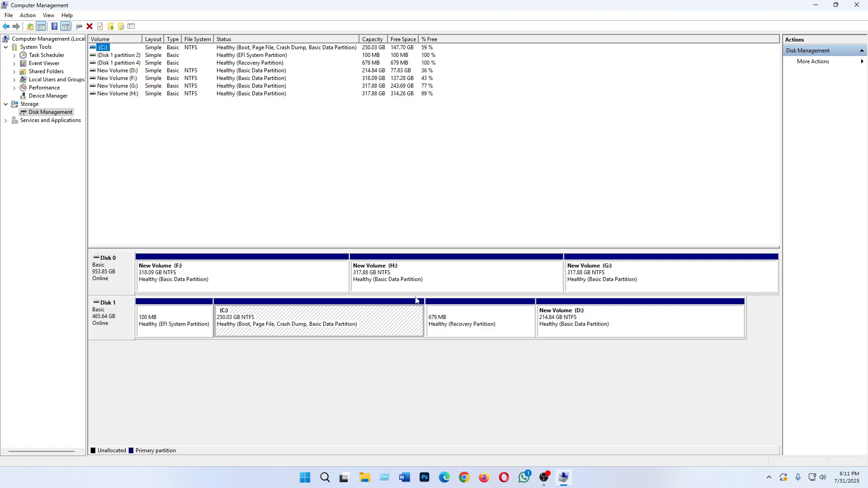
Compare the New Volume (H:) partition on Disk 0 with its entry in This PC, and return to Disk Management.
{"action": "left_click", "coordinate": [399, 278]}
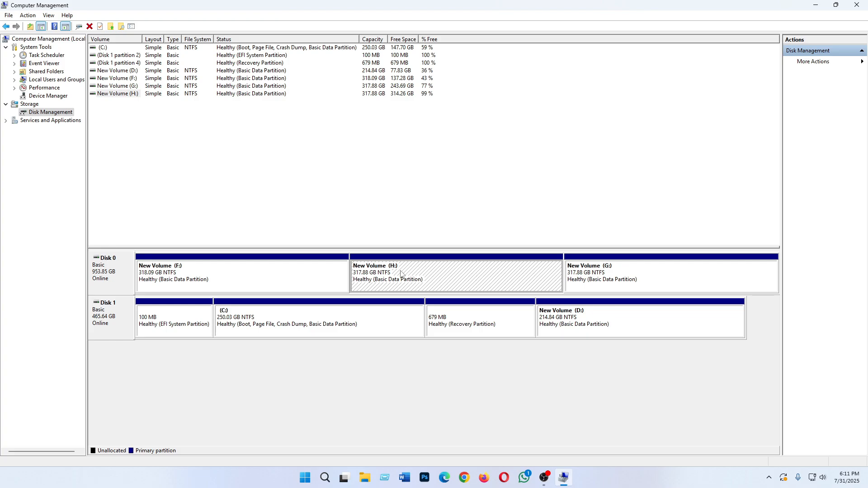
{"action": "left_click", "coordinate": [817, 5]}
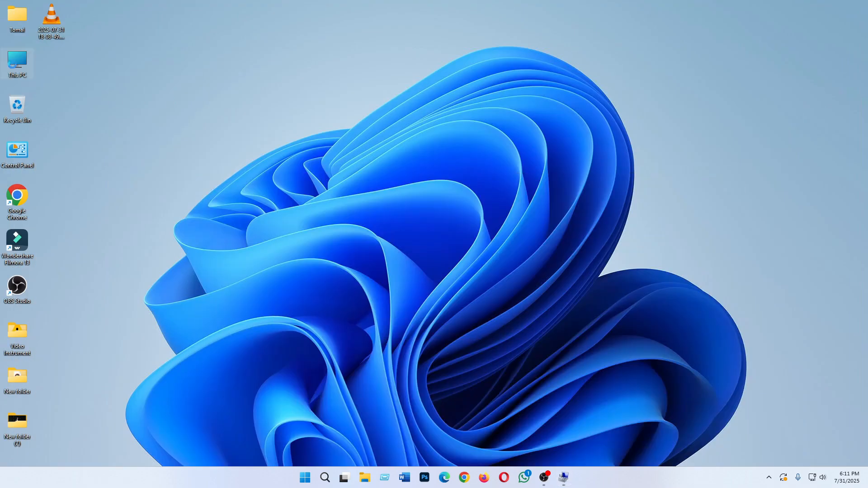
{"action": "double_click", "coordinate": [13, 65]}
{"action": "left_click", "coordinate": [584, 85]}
{"action": "left_click", "coordinate": [563, 478]}
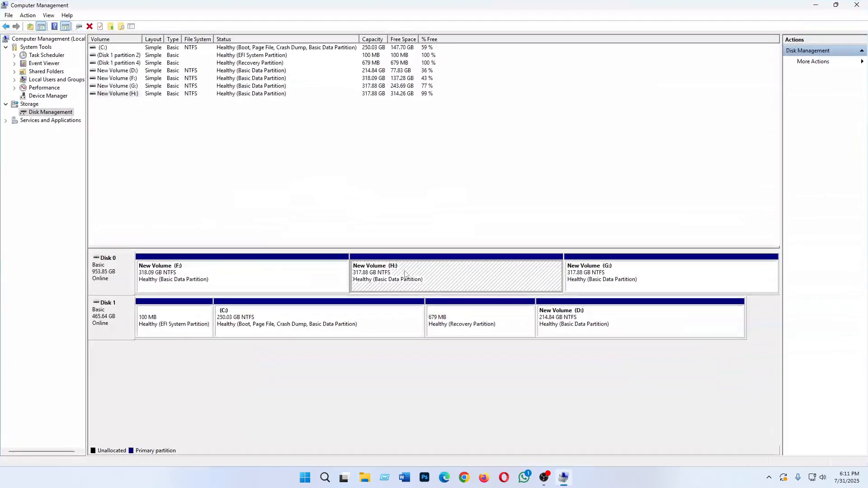
Remove the drive letter H: from the New Volume partition on Disk 0 and accept the removal.
{"action": "right_click", "coordinate": [385, 273]}
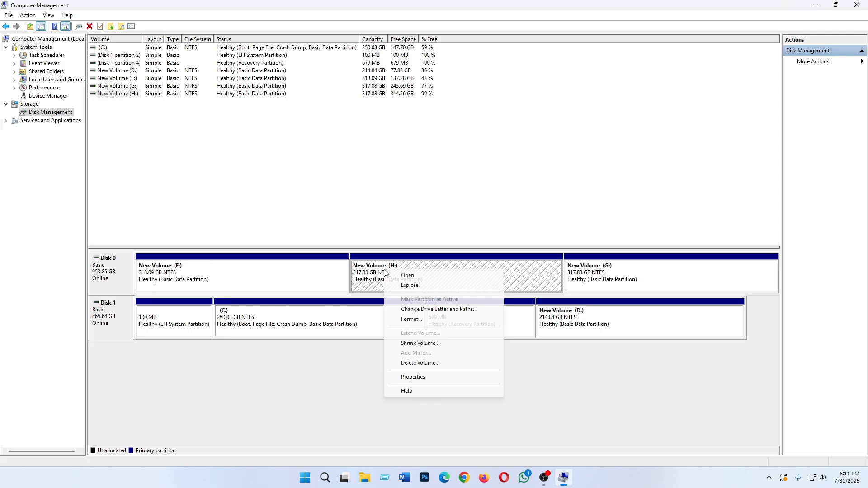
{"action": "left_click", "coordinate": [453, 313]}
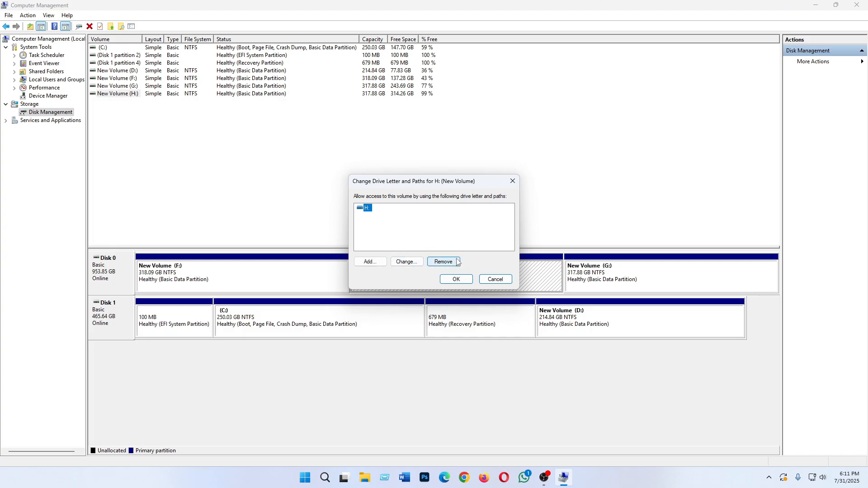
{"action": "left_click", "coordinate": [444, 263]}
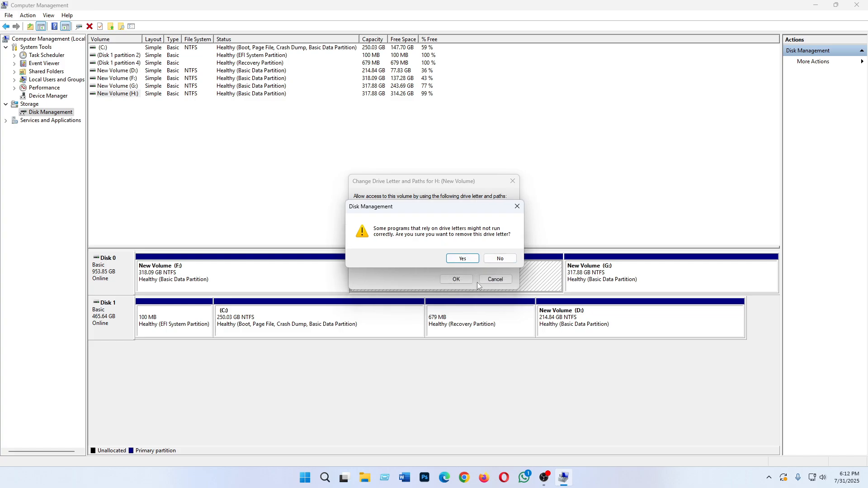
{"action": "left_click", "coordinate": [463, 259]}
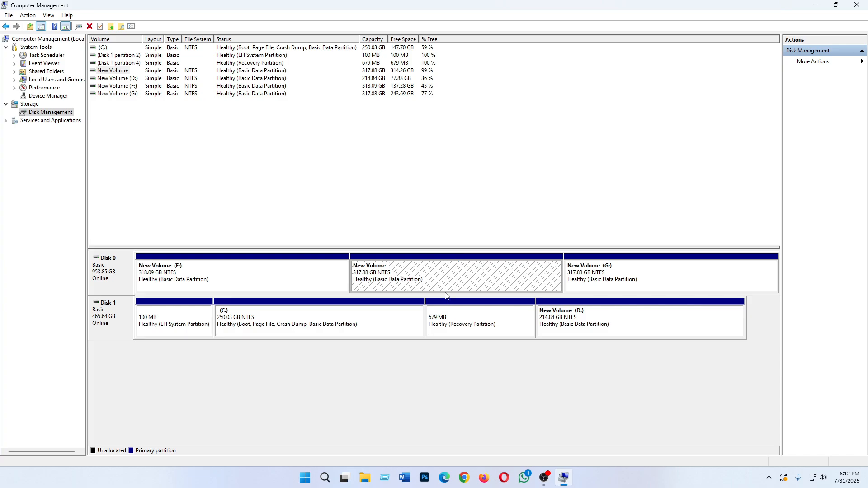
Close Computer Management and examine the drives in This PC to see whether New Volume (H:) is listed.
{"action": "left_click", "coordinate": [857, 5]}
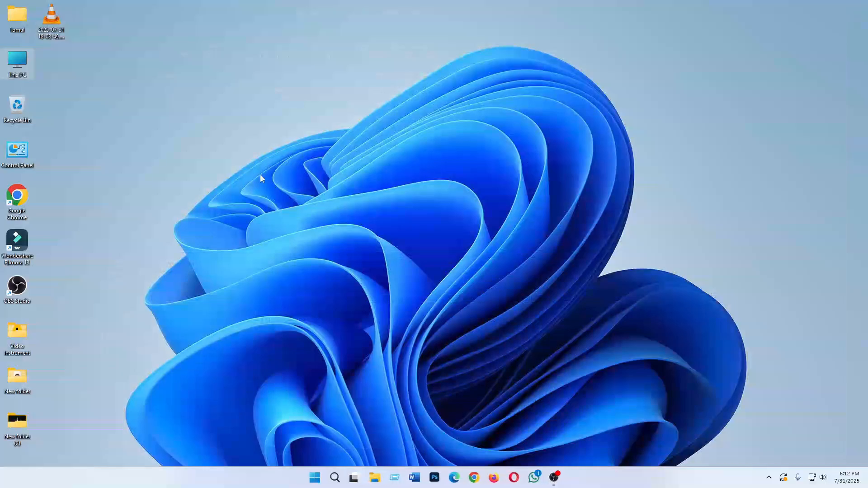
{"action": "right_click", "coordinate": [260, 175]}
{"action": "left_click", "coordinate": [287, 218]}
{"action": "double_click", "coordinate": [21, 66]}
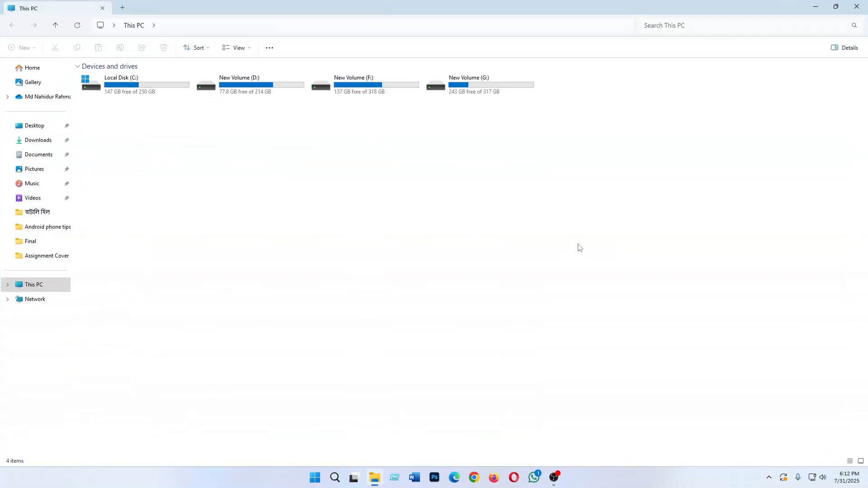
{"action": "left_click", "coordinate": [496, 92]}
{"action": "left_click", "coordinate": [571, 89]}
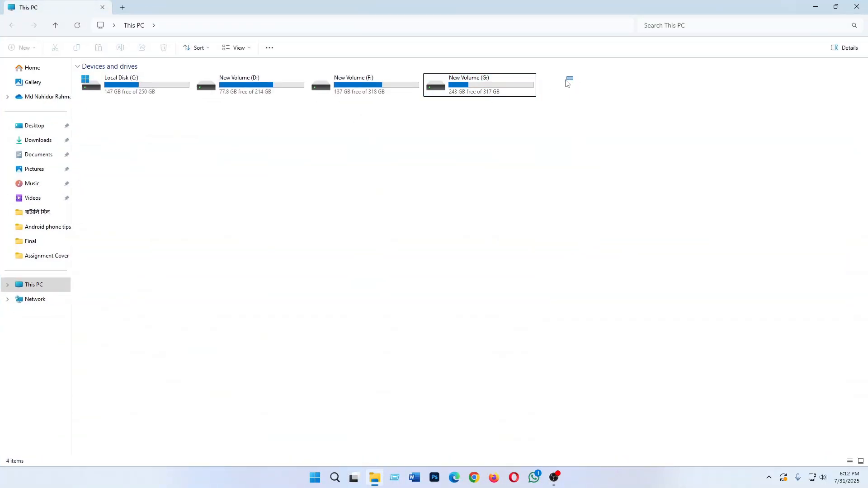
{"action": "left_click_drag", "start_coordinate": [558, 81], "coordinate": [620, 147]}
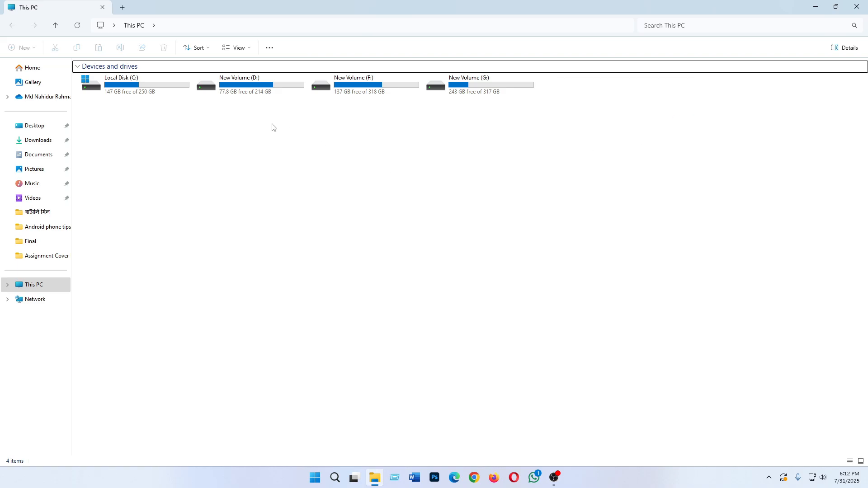
{"action": "left_click", "coordinate": [857, 6]}
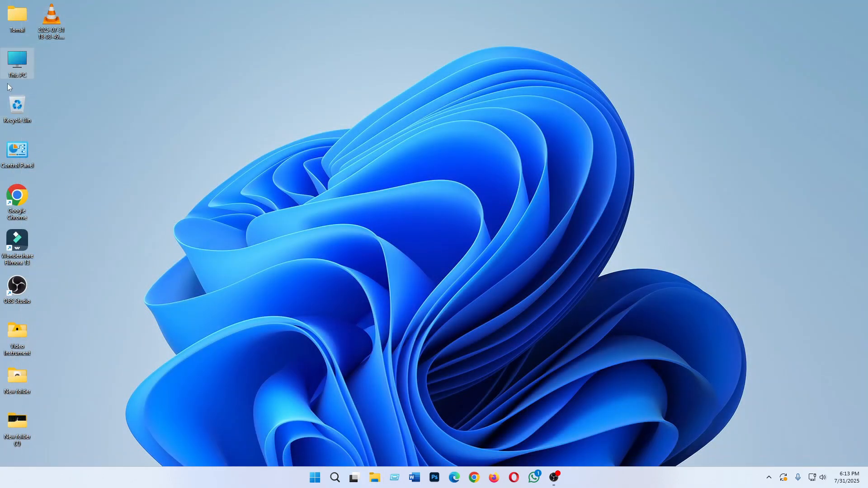
Reopen Computer Management for This PC and show Disk Management in a maximized window.
{"action": "right_click", "coordinate": [11, 64]}
{"action": "left_click", "coordinate": [61, 188]}
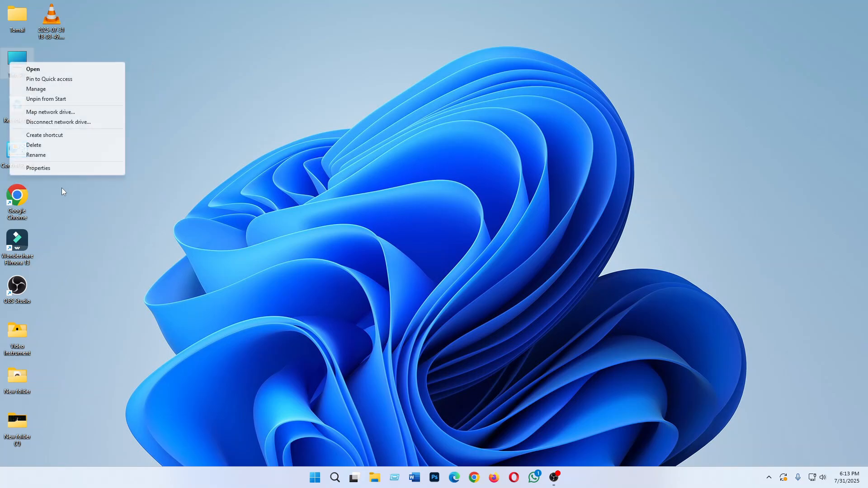
{"action": "left_click", "coordinate": [36, 89]}
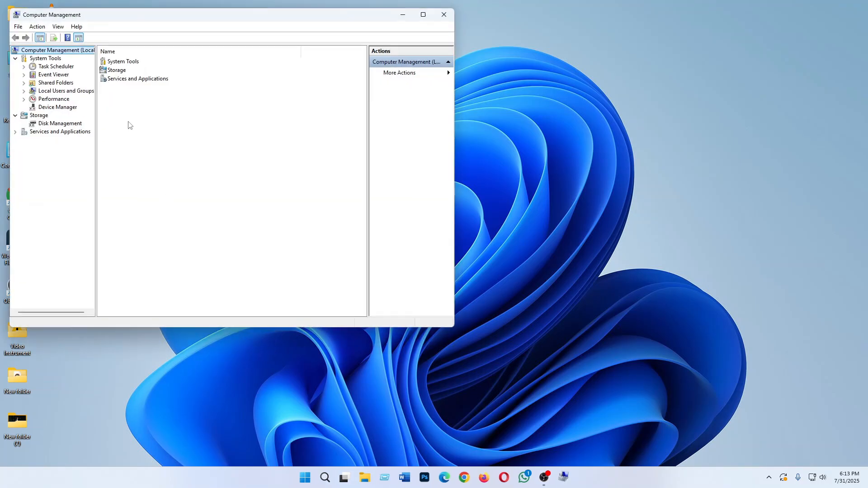
{"action": "left_click", "coordinate": [75, 124]}
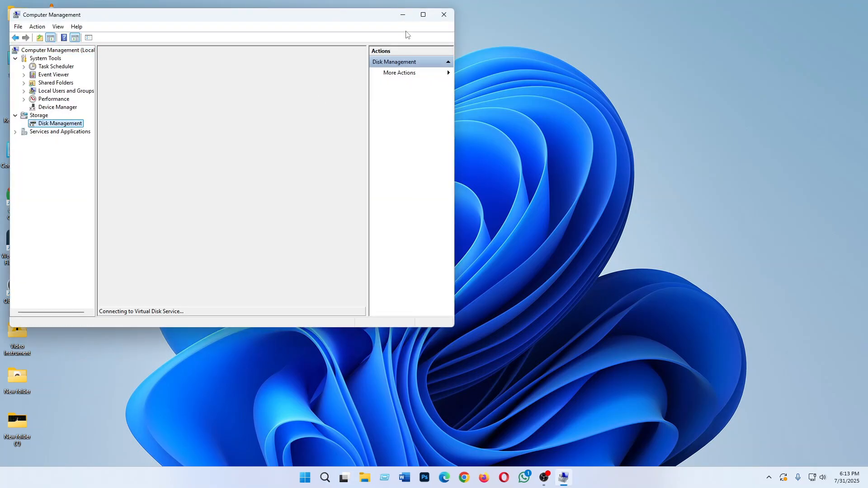
{"action": "left_click", "coordinate": [424, 14]}
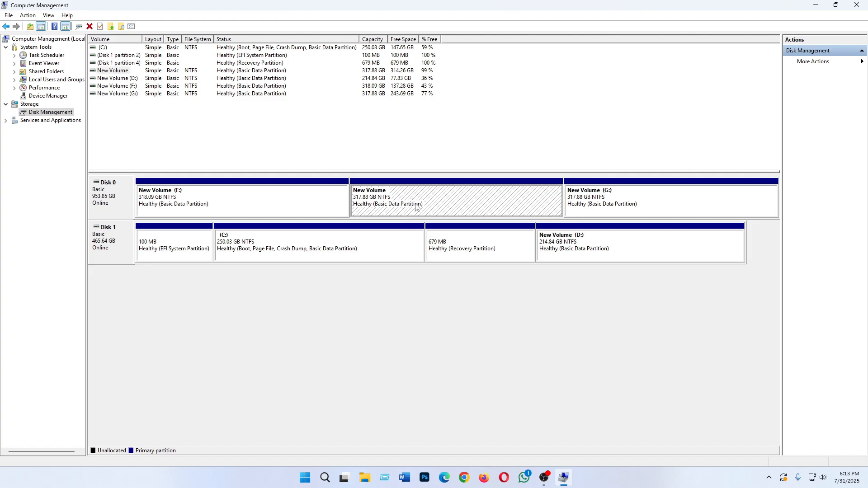
Assign the drive letter H to the New Volume partition without a letter on Disk 0.
{"action": "right_click", "coordinate": [393, 197]}
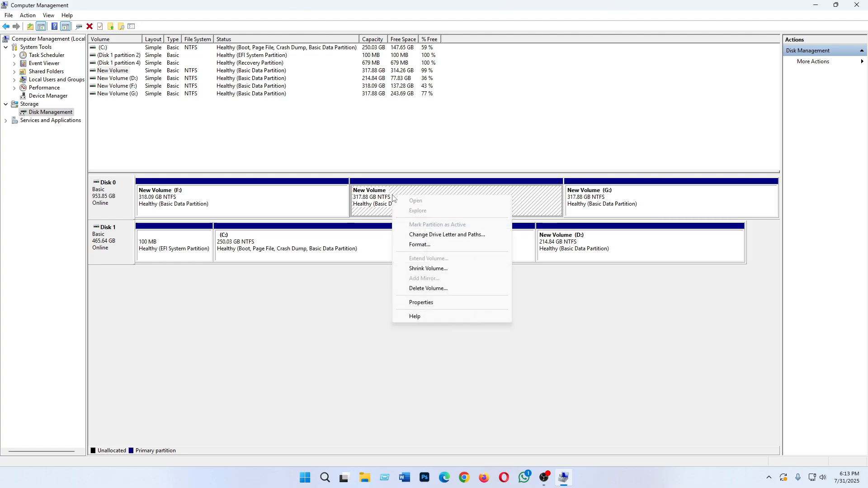
{"action": "left_click", "coordinate": [457, 236]}
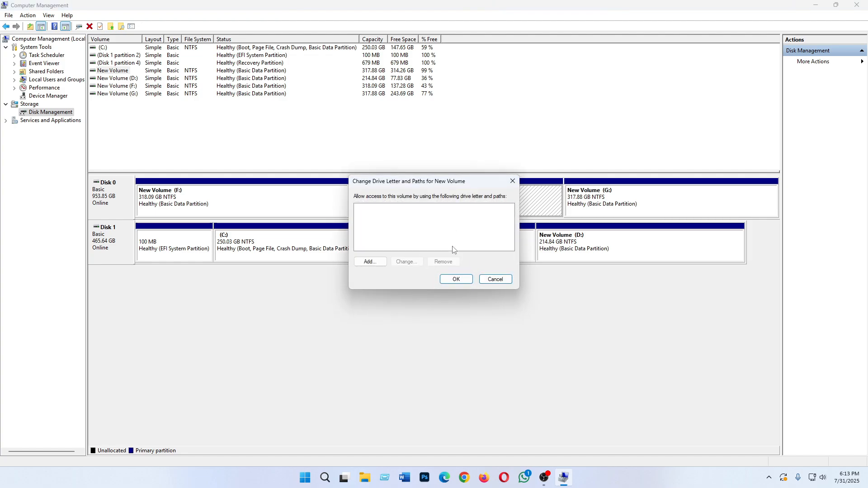
{"action": "left_click", "coordinate": [379, 264]}
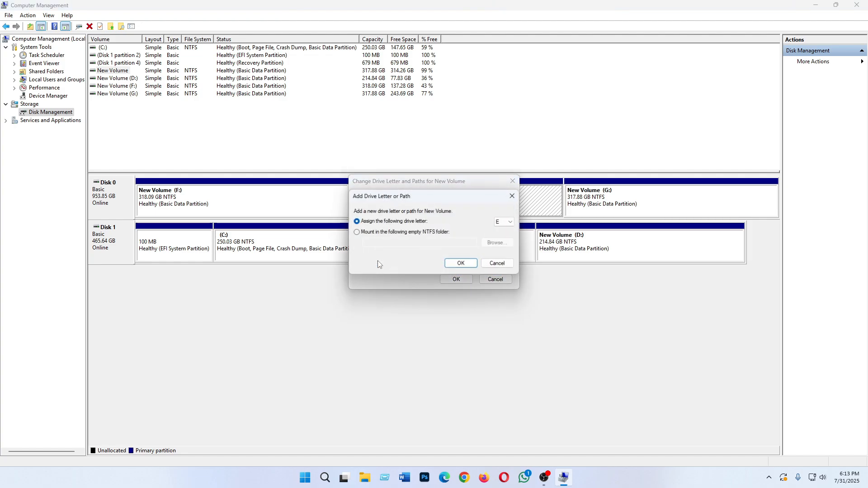
{"action": "left_click", "coordinate": [511, 222]}
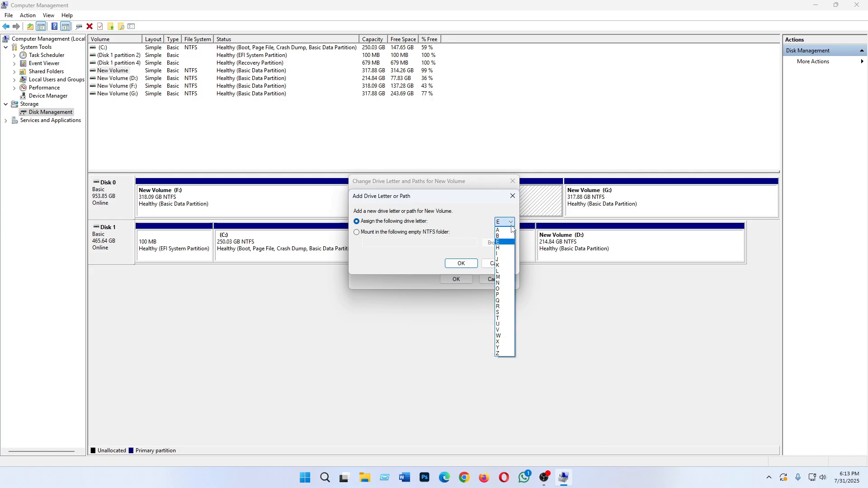
{"action": "left_click", "coordinate": [500, 248]}
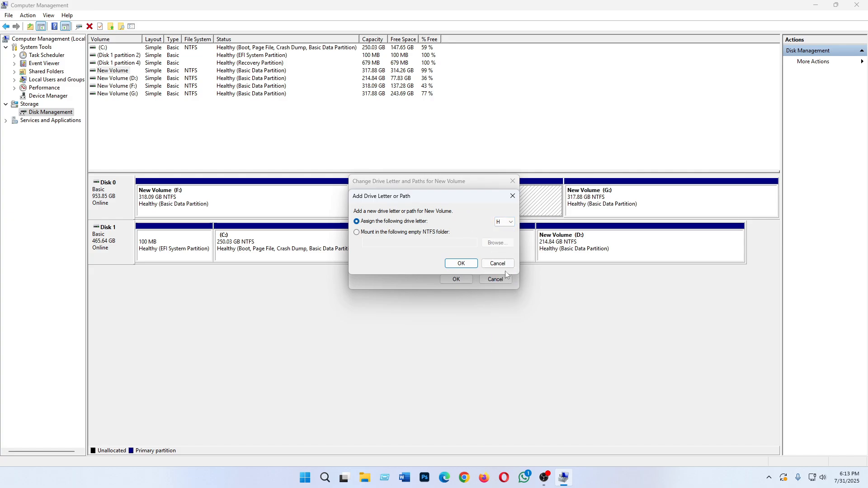
{"action": "left_click", "coordinate": [461, 264]}
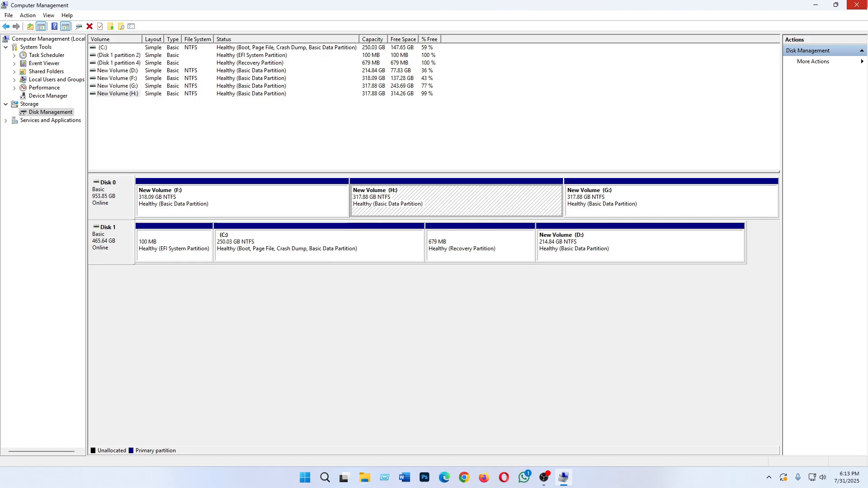
Close Disk Management and check This PC for the New Volume (H:) drive.
{"action": "left_click", "coordinate": [858, 5]}
{"action": "double_click", "coordinate": [18, 64]}
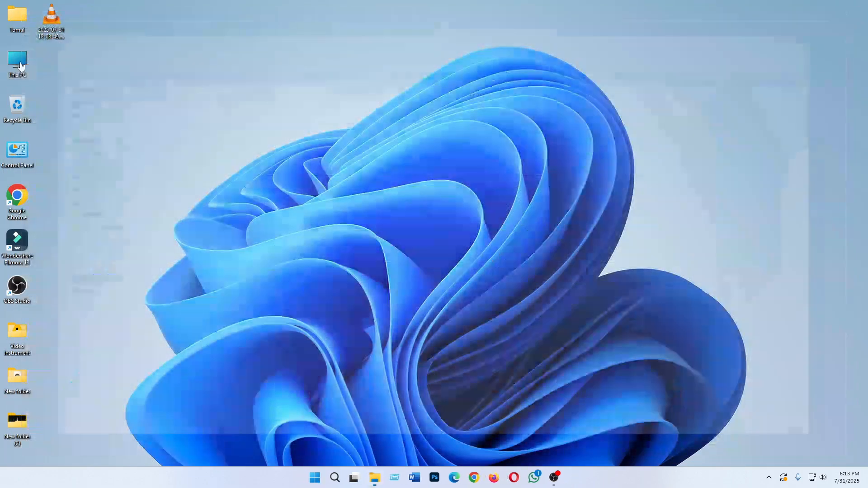
{"action": "left_click", "coordinate": [614, 82]}
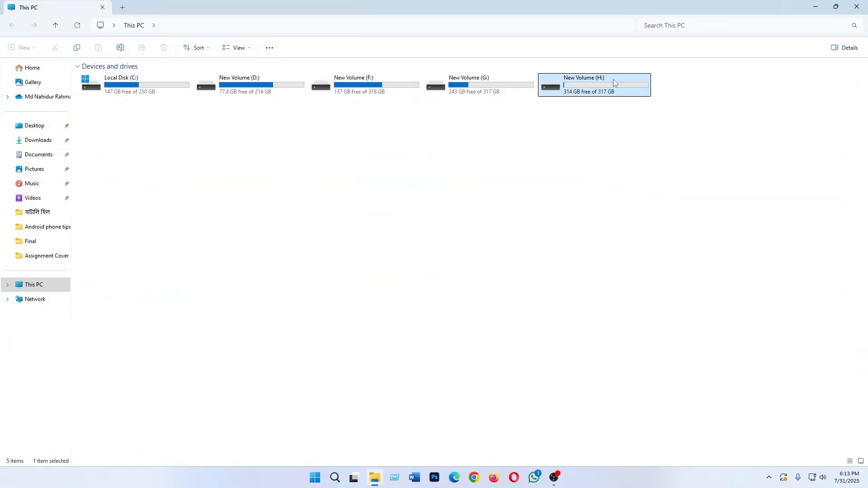
{"action": "left_click", "coordinate": [645, 180]}
{"action": "left_click_drag", "start_coordinate": [590, 166], "coordinate": [266, 84]}
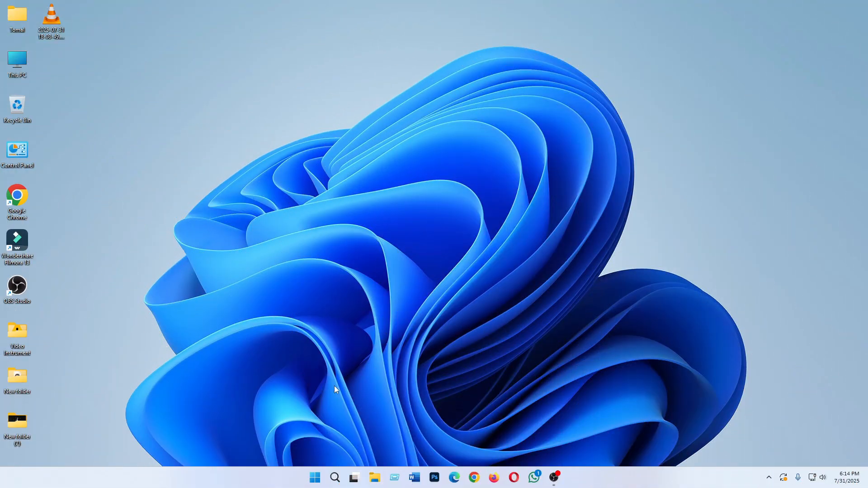
Open the Windows Settings app at its Home page.
{"action": "right_click", "coordinate": [315, 479]}
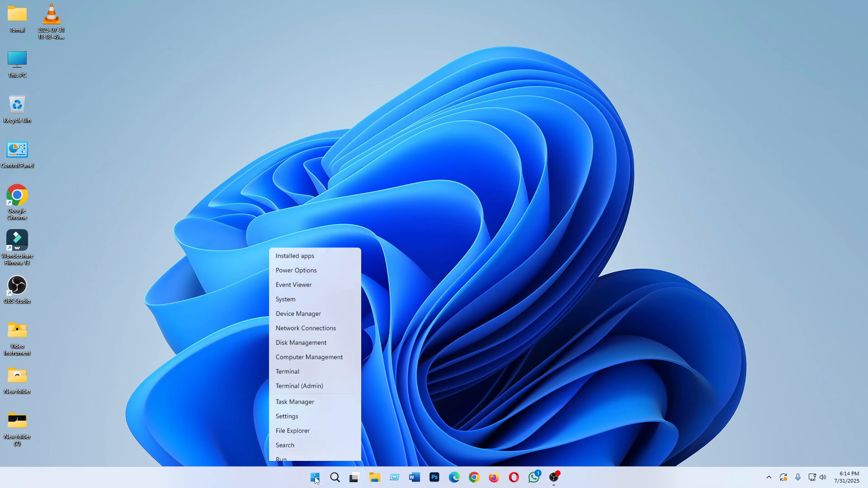
{"action": "left_click", "coordinate": [296, 381]}
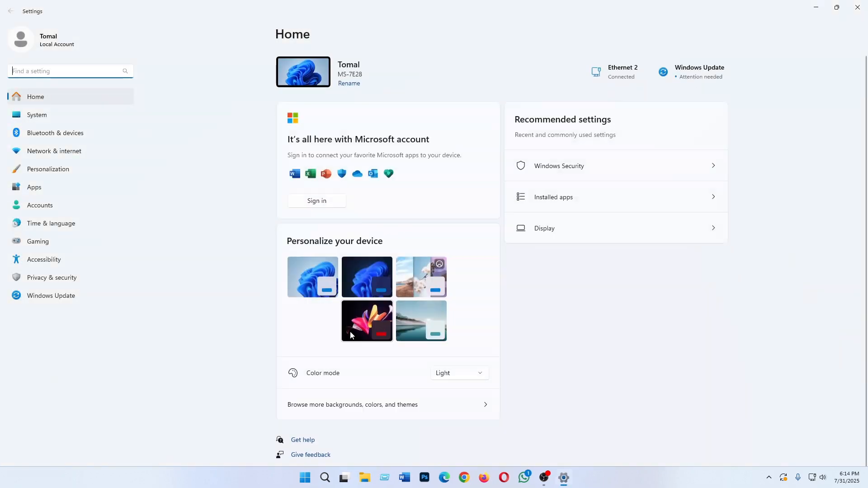
{"action": "right_click", "coordinate": [302, 480]}
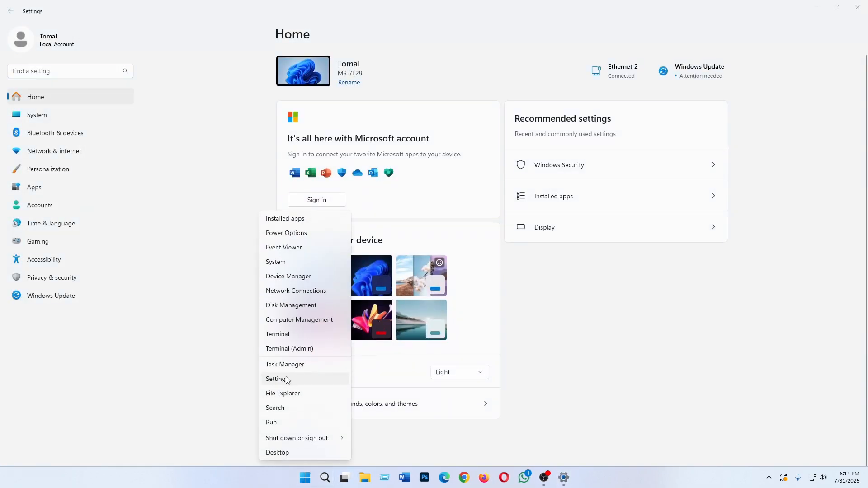
{"action": "left_click", "coordinate": [304, 484]}
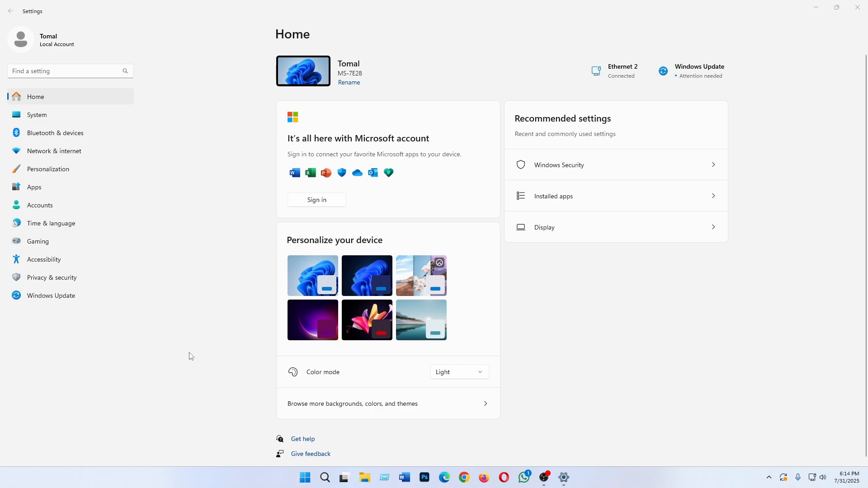
Search Windows Settings for "local group" and open Edit group policy.
{"action": "left_click", "coordinate": [50, 73]}
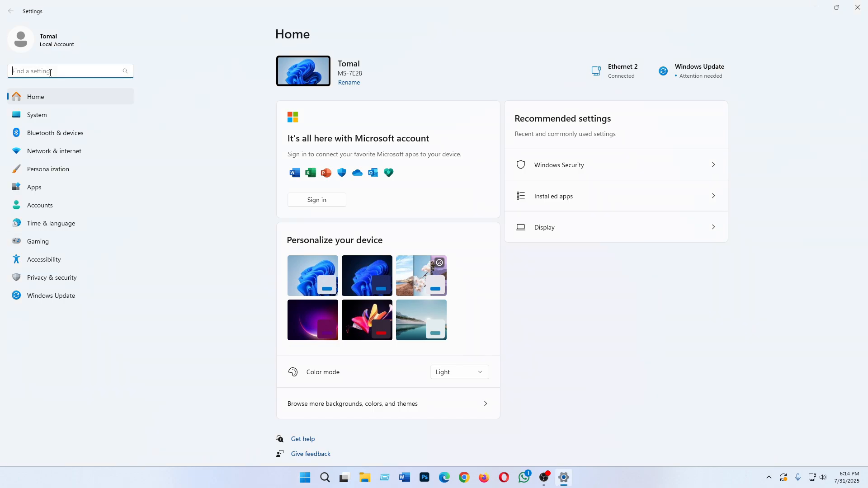
{"action": "type", "text": "loca"}
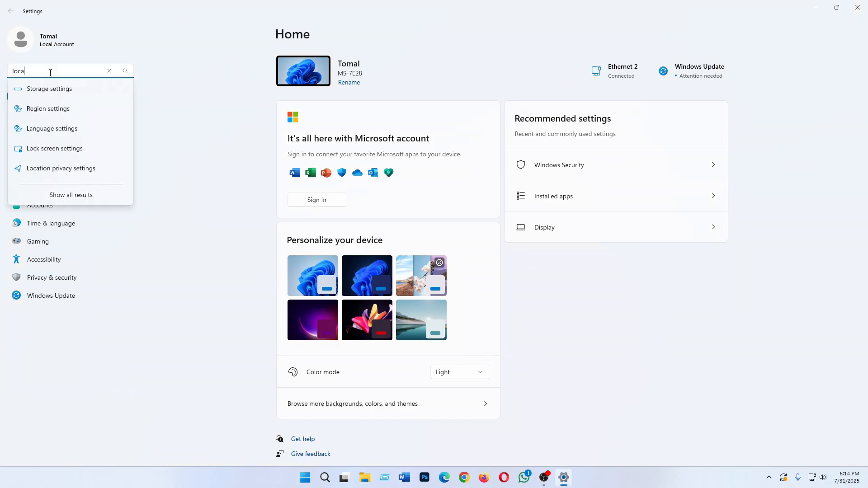
{"action": "type", "text": "l group"}
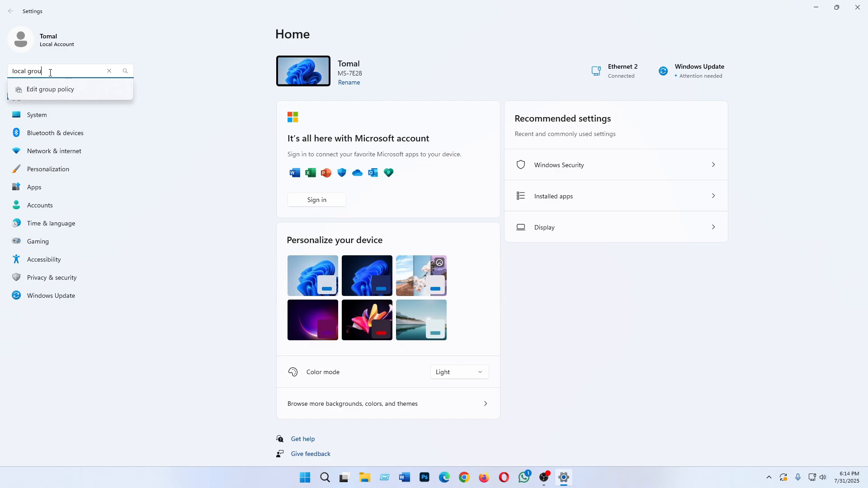
{"action": "left_click", "coordinate": [69, 90]}
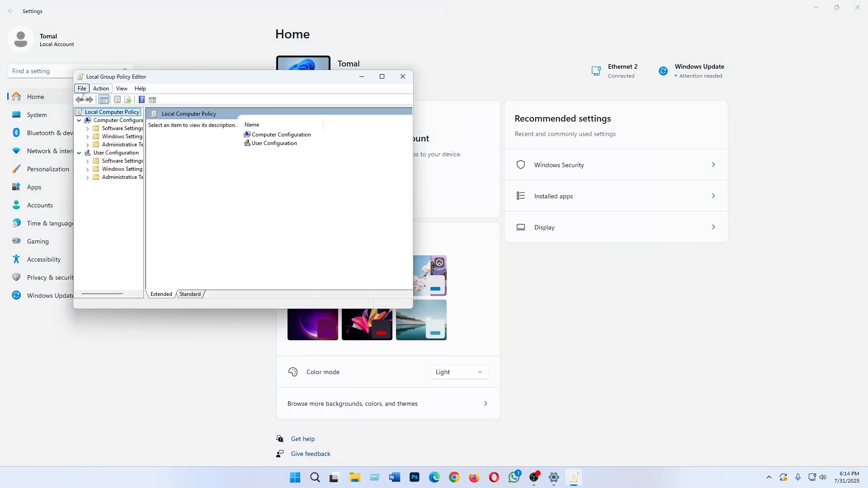
{"action": "left_click_drag", "start_coordinate": [153, 79], "coordinate": [235, 78]}
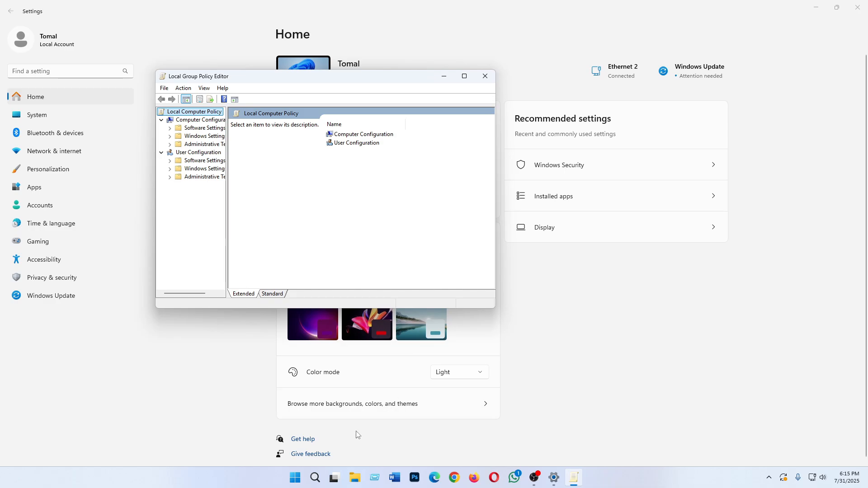
Find Run through Start search and run gpedit.msc, closing the already open Local Group Policy Editor window first.
{"action": "left_click", "coordinate": [295, 478]}
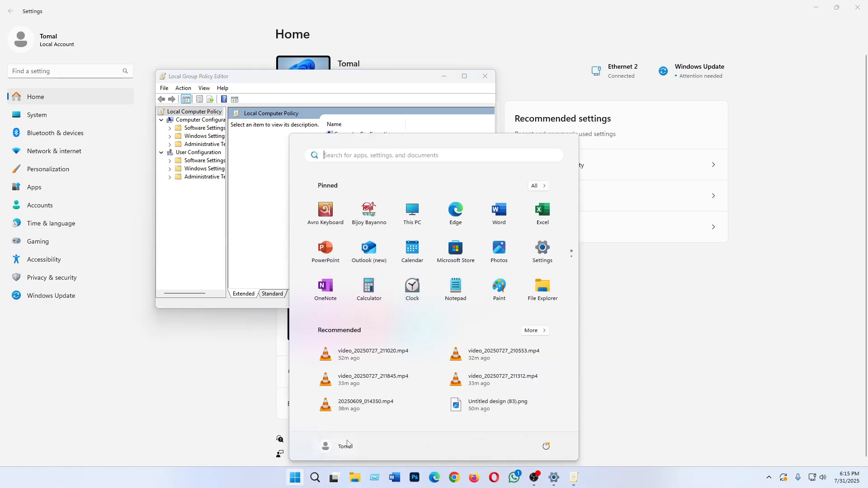
{"action": "left_click", "coordinate": [366, 158]}
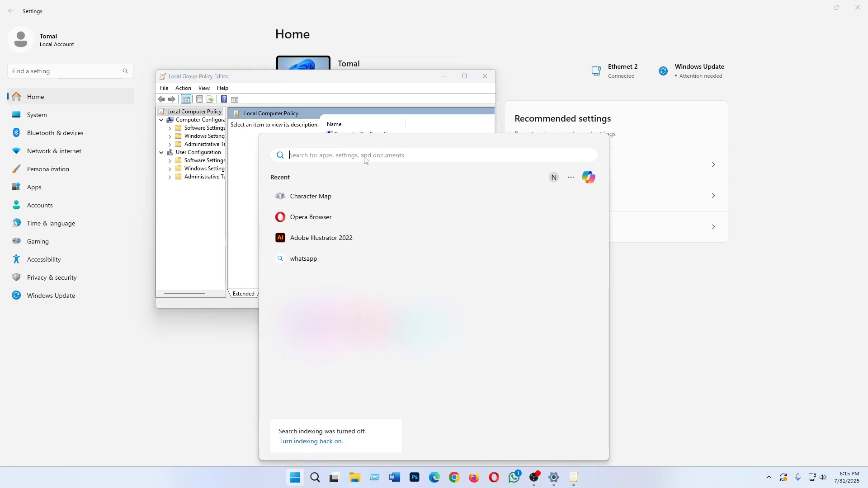
{"action": "type", "text": "run"}
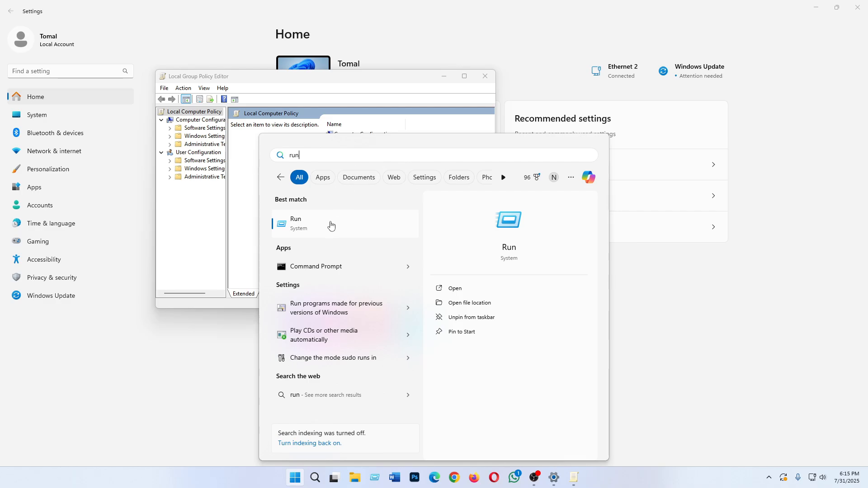
{"action": "left_click", "coordinate": [331, 224]}
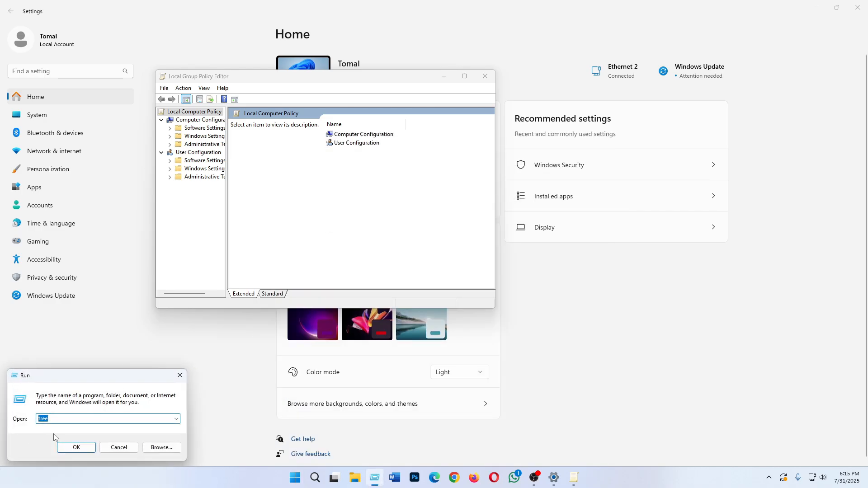
{"action": "type", "text": "gpedit.msc"}
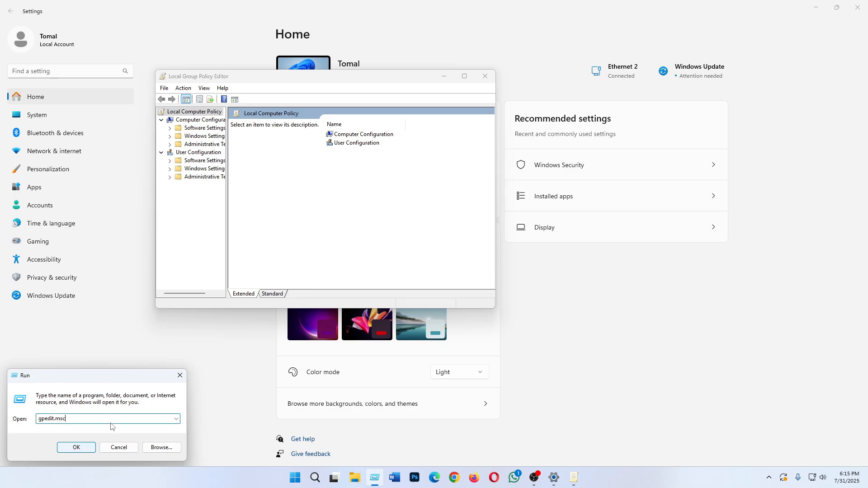
{"action": "left_click", "coordinate": [486, 76]}
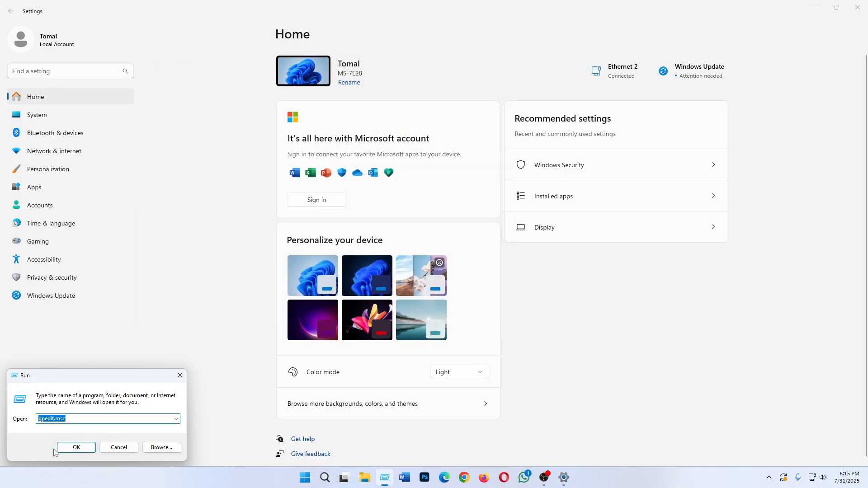
{"action": "left_click_drag", "start_coordinate": [94, 378], "coordinate": [116, 352]}
{"action": "left_click", "coordinate": [103, 423]}
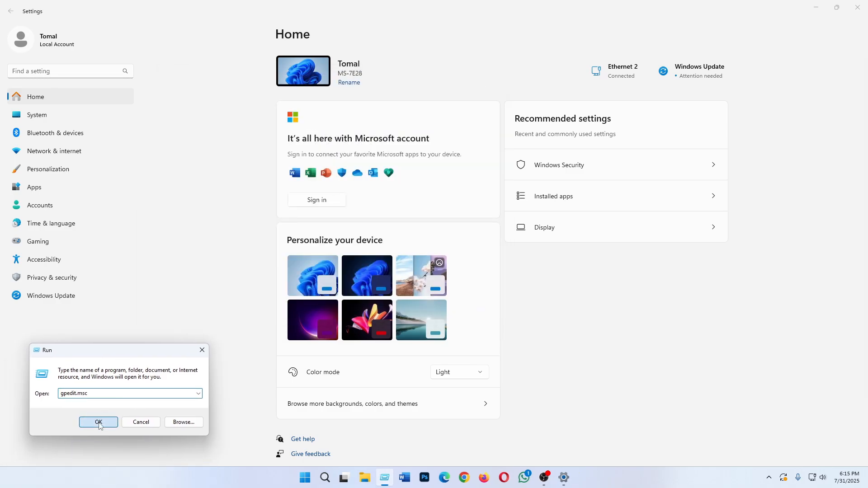
Close Settings and maximize the Local Group Policy Editor window.
{"action": "left_click_drag", "start_coordinate": [200, 83], "coordinate": [245, 117]}
{"action": "left_click", "coordinate": [858, 8]}
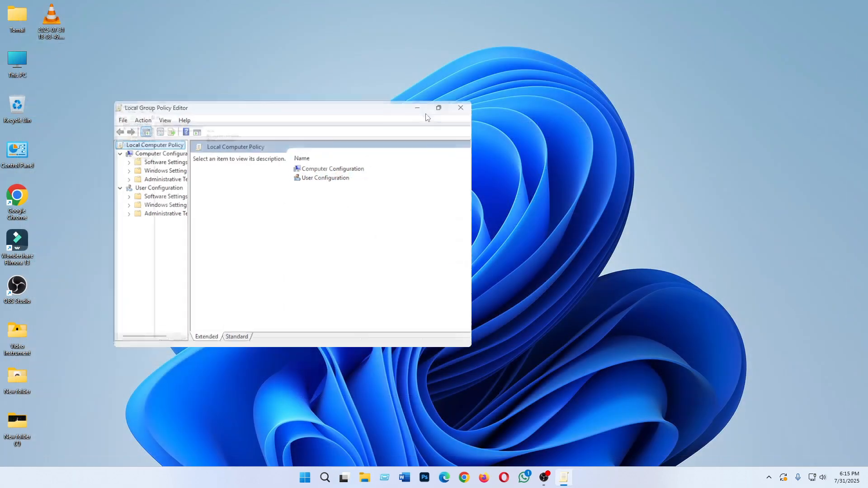
{"action": "left_click", "coordinate": [426, 111]}
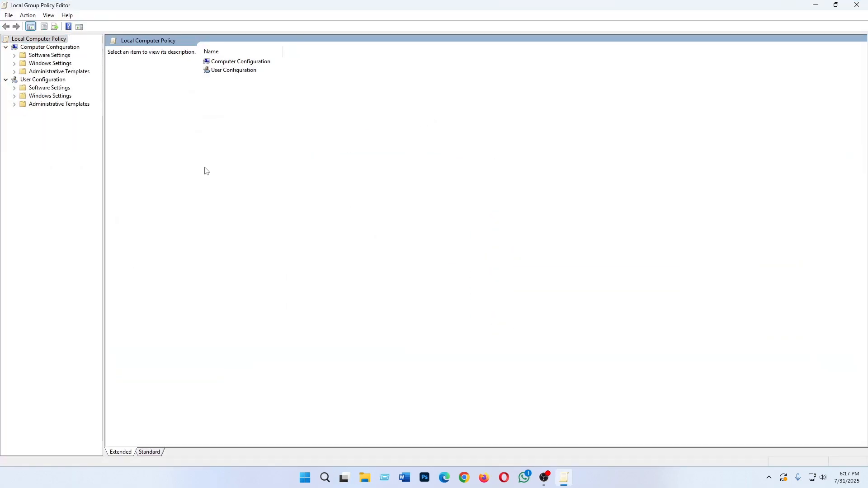
Open the File Explorer policies under User Configuration, Administrative Templates, Windows Components.
{"action": "left_click", "coordinate": [71, 105]}
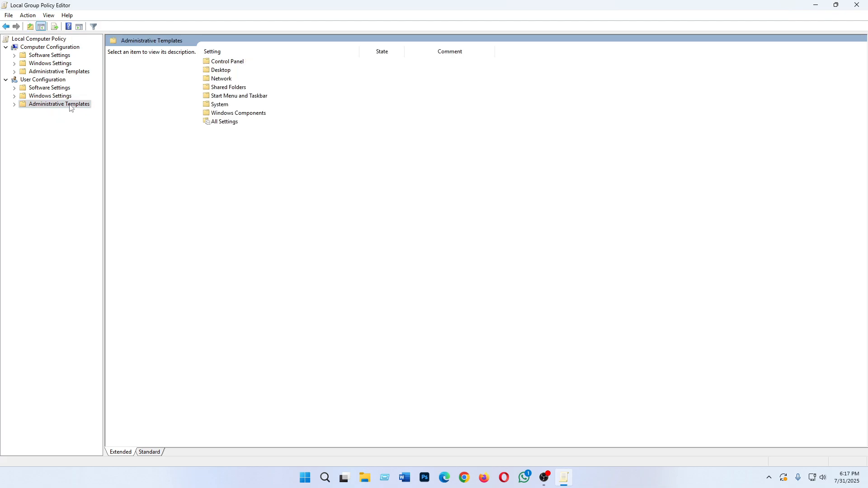
{"action": "double_click", "coordinate": [239, 114]}
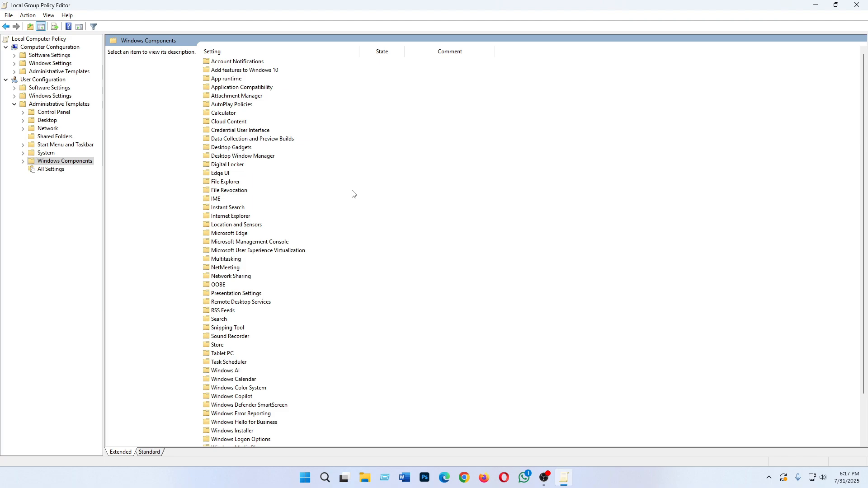
{"action": "key", "text": "f"}
{"action": "key", "text": "Up"}
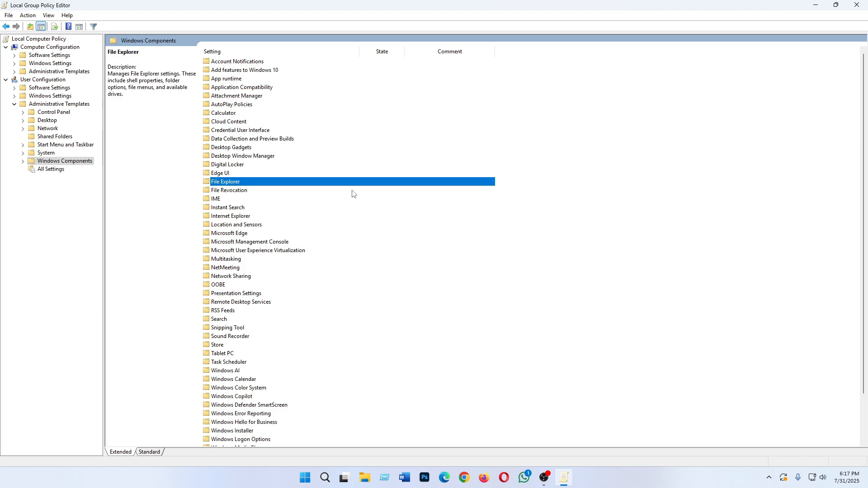
{"action": "double_click", "coordinate": [233, 182]}
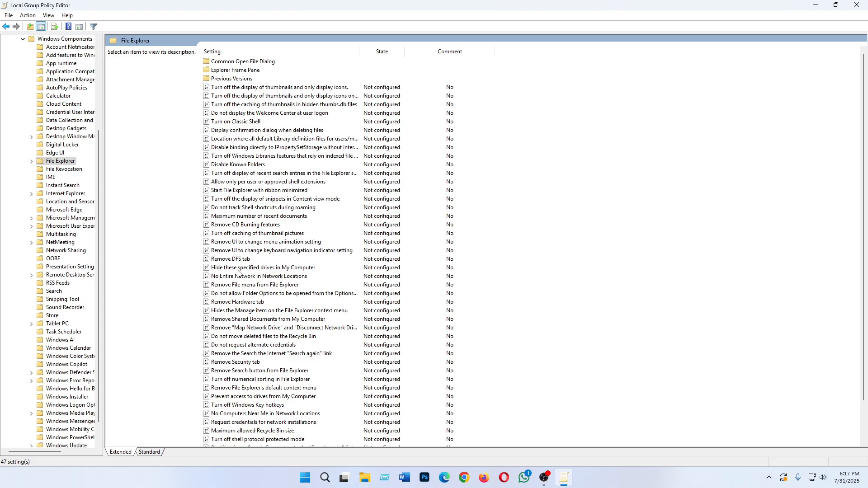
Open the policy "Hide these specified drives in My Computer" and set it to Enabled.
{"action": "left_click", "coordinate": [361, 270]}
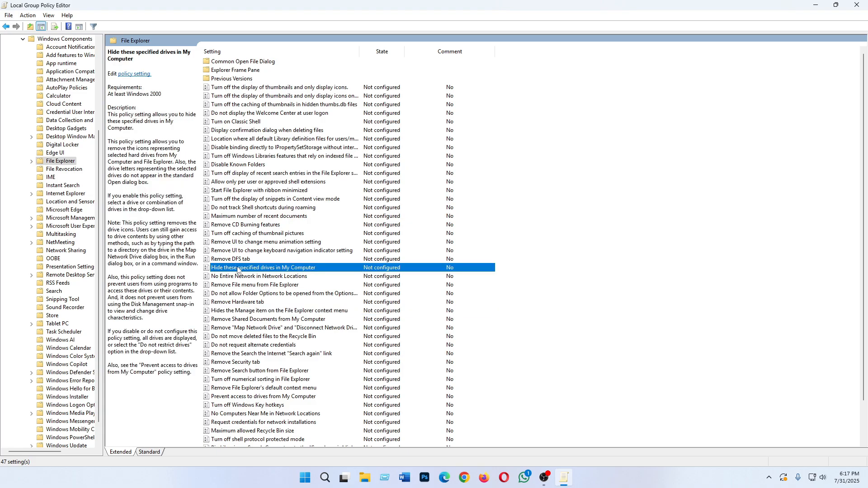
{"action": "double_click", "coordinate": [287, 271]}
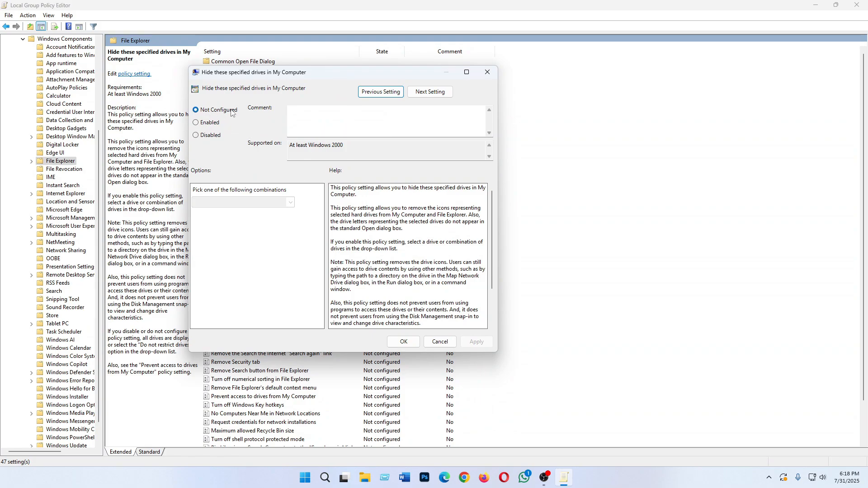
{"action": "left_click", "coordinate": [208, 126]}
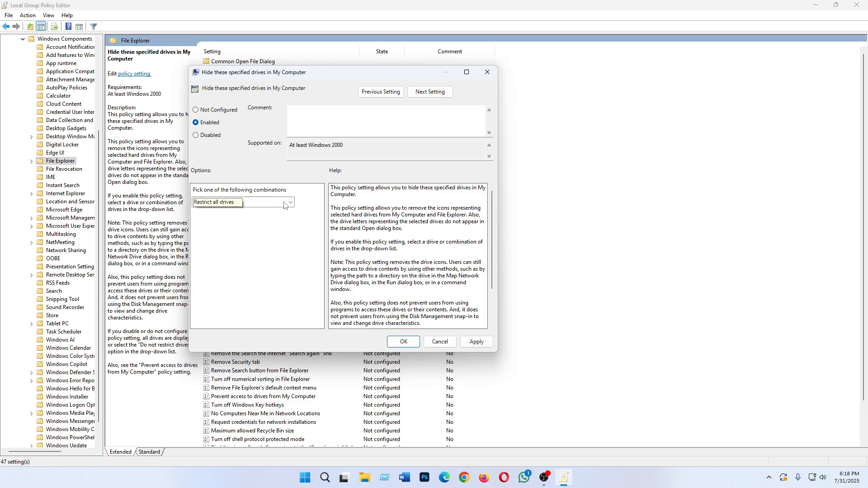
Compare the policy's available drive combinations with the drives listed in This PC.
{"action": "left_click", "coordinate": [291, 204]}
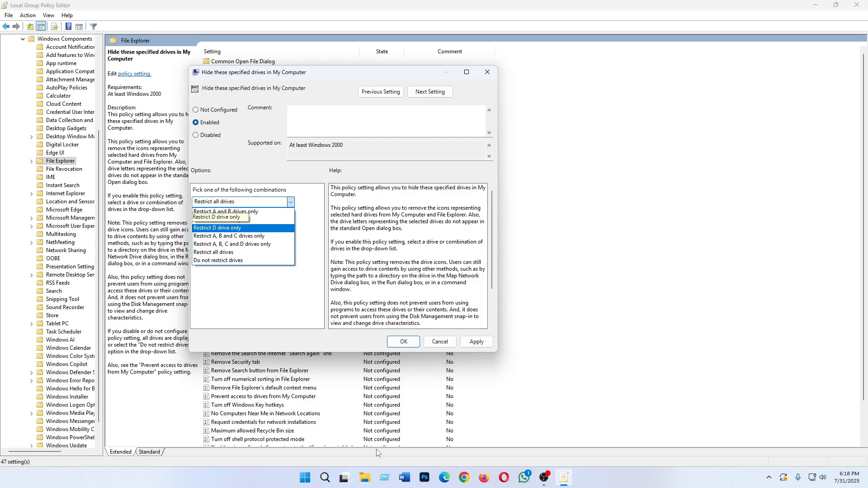
{"action": "left_click", "coordinate": [365, 478]}
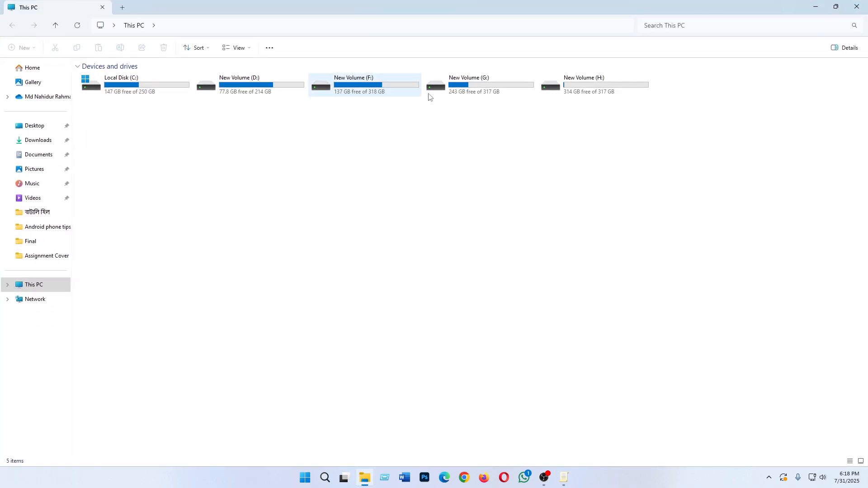
{"action": "left_click", "coordinate": [857, 6]}
{"action": "left_click", "coordinate": [244, 202]}
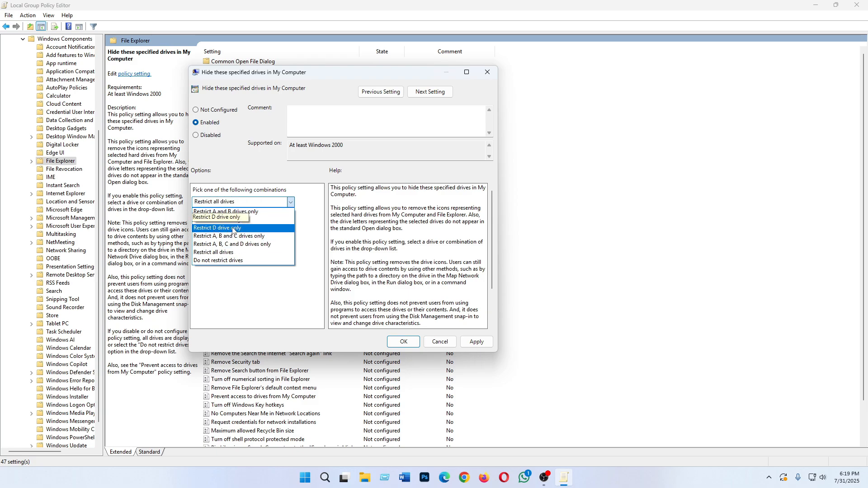
{"action": "left_click", "coordinate": [367, 477]}
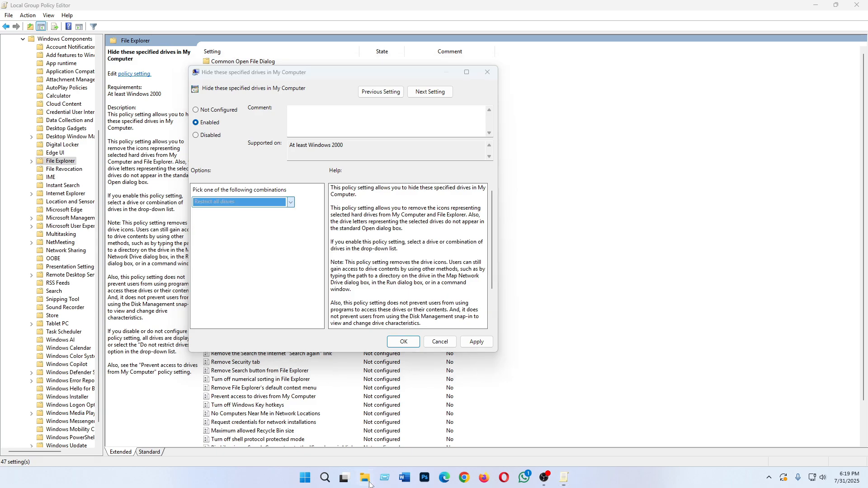
{"action": "left_click", "coordinate": [248, 93]}
{"action": "left_click", "coordinate": [343, 172]}
{"action": "left_click", "coordinate": [857, 7]}
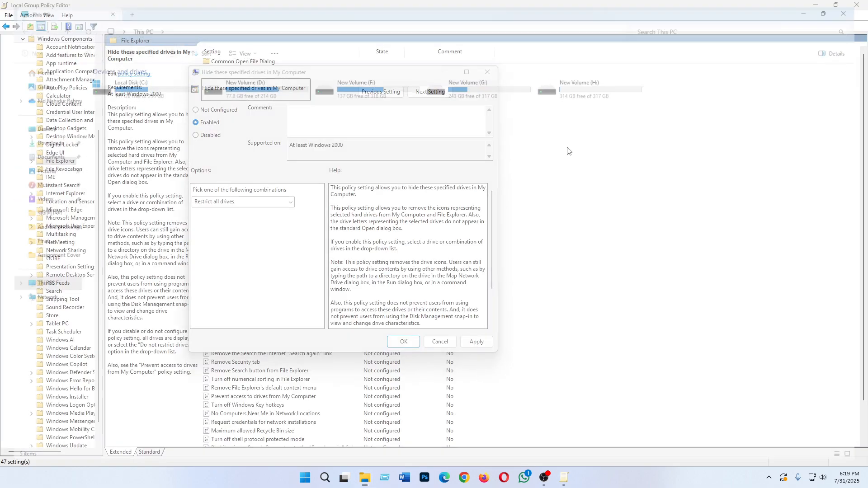
Set the drive combination to "Restrict D drive only", apply the policy and close its dialog.
{"action": "left_click", "coordinate": [254, 202]}
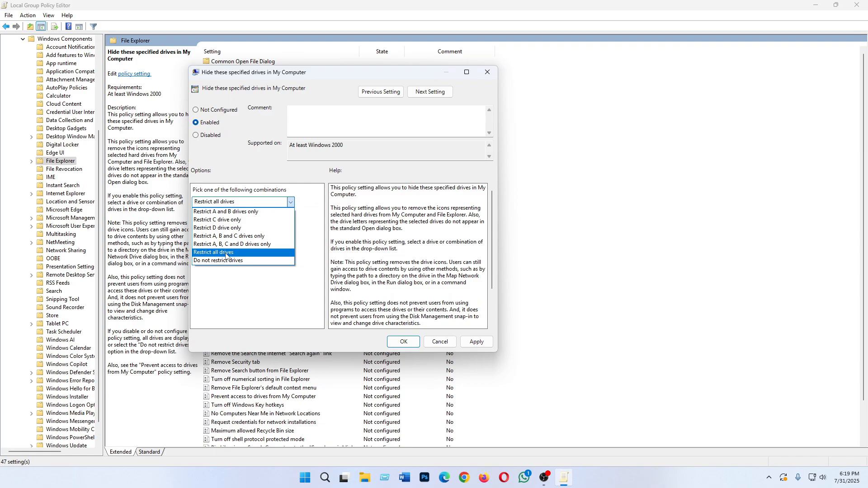
{"action": "left_click", "coordinate": [227, 229]}
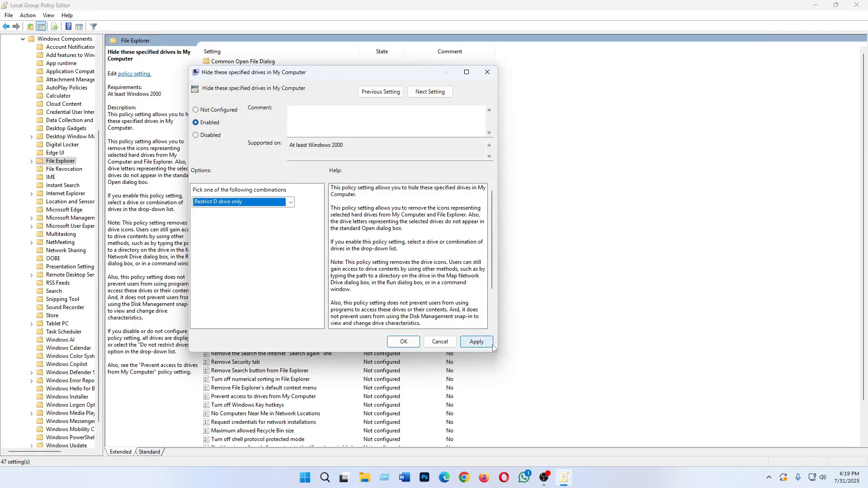
{"action": "left_click", "coordinate": [478, 343]}
{"action": "left_click", "coordinate": [407, 343]}
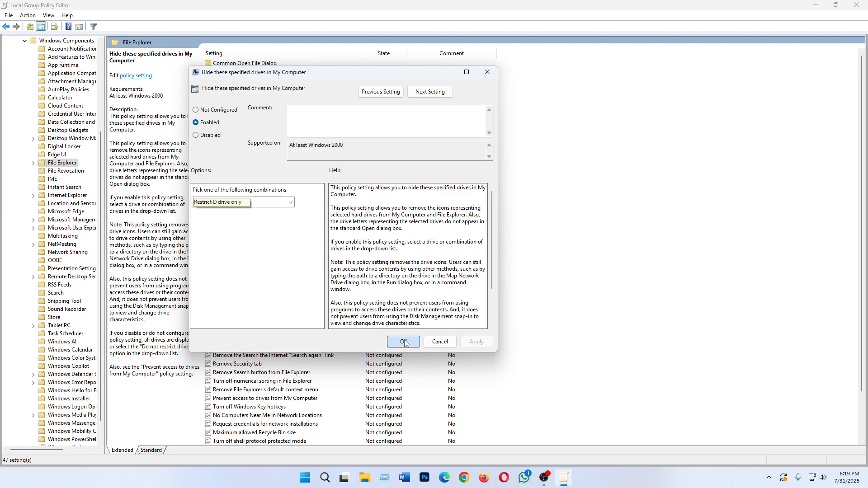
Minimize the policy editor and check in This PC whether the D: drive is hidden.
{"action": "left_click", "coordinate": [816, 5]}
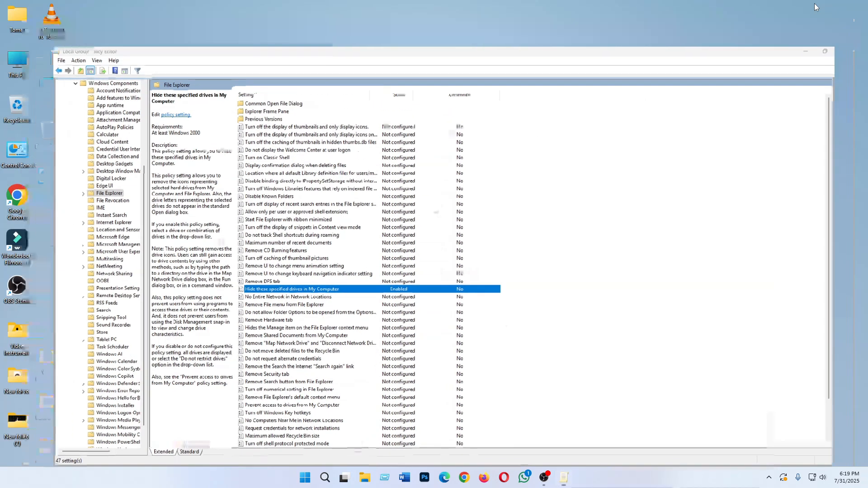
{"action": "double_click", "coordinate": [6, 70]}
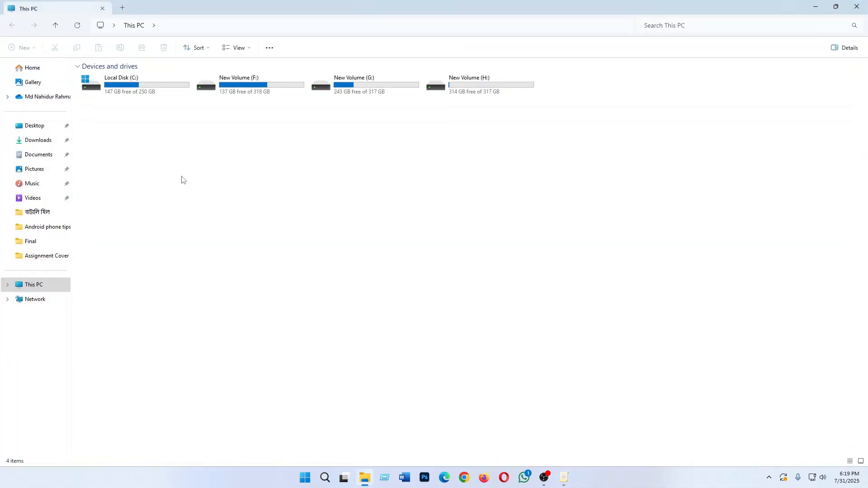
{"action": "left_click_drag", "start_coordinate": [402, 162], "coordinate": [179, 98]}
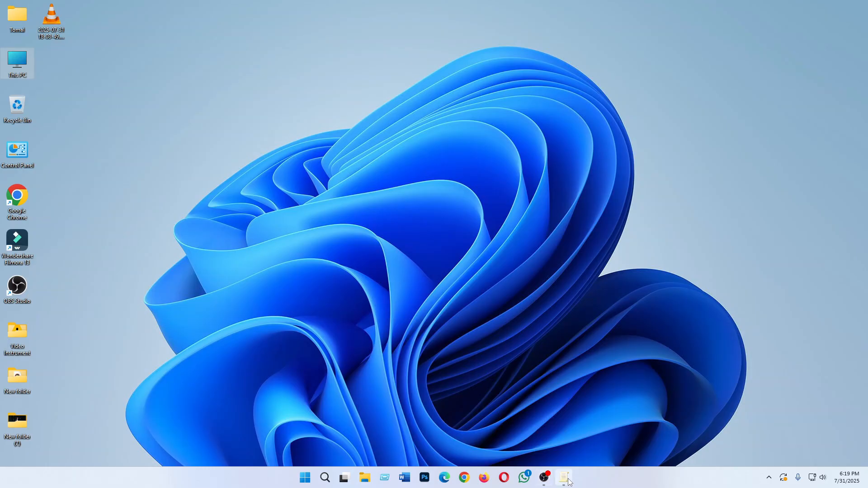
Reopen the policy "Hide these specified drives in My Computer", choose the combination "Do not restrict drives" and apply it.
{"action": "left_click", "coordinate": [565, 478]}
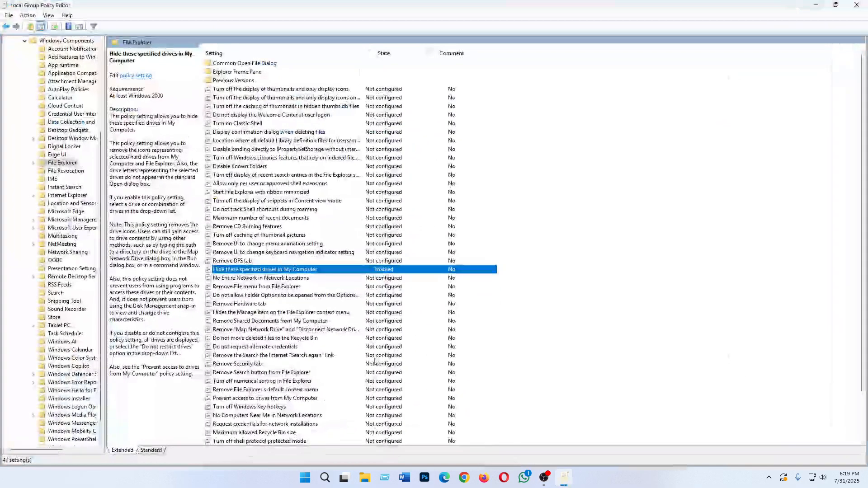
{"action": "double_click", "coordinate": [268, 271]}
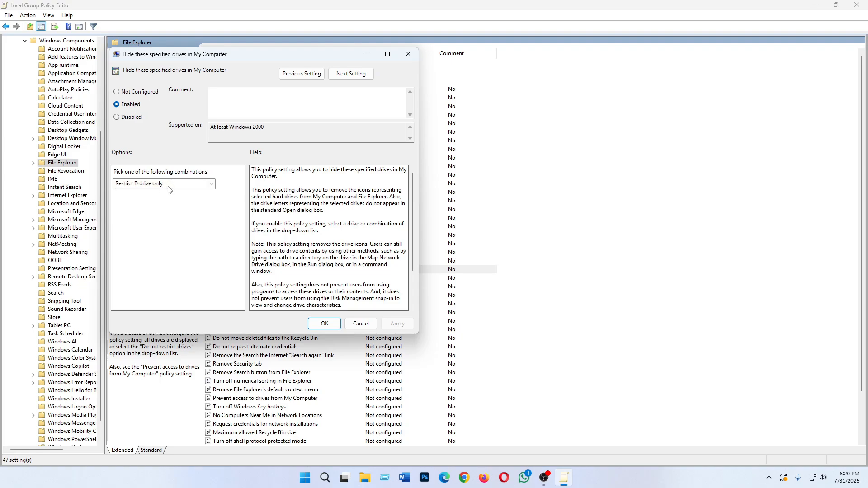
{"action": "left_click", "coordinate": [169, 186]}
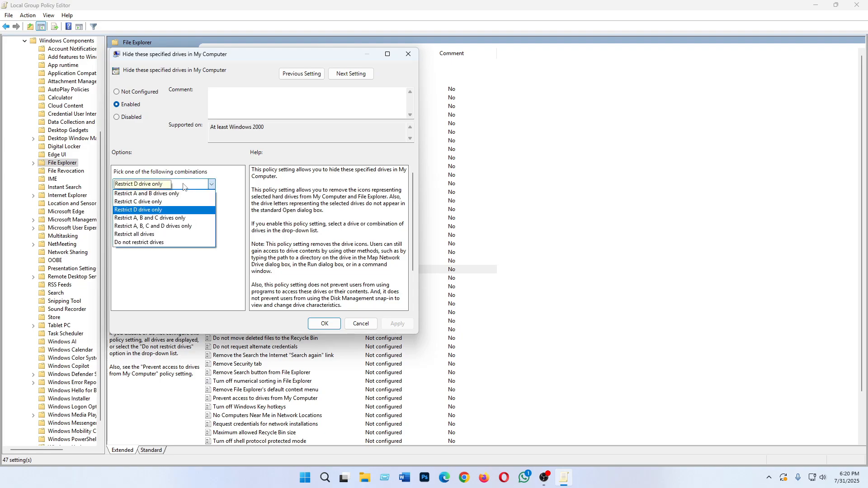
{"action": "left_click", "coordinate": [144, 246]}
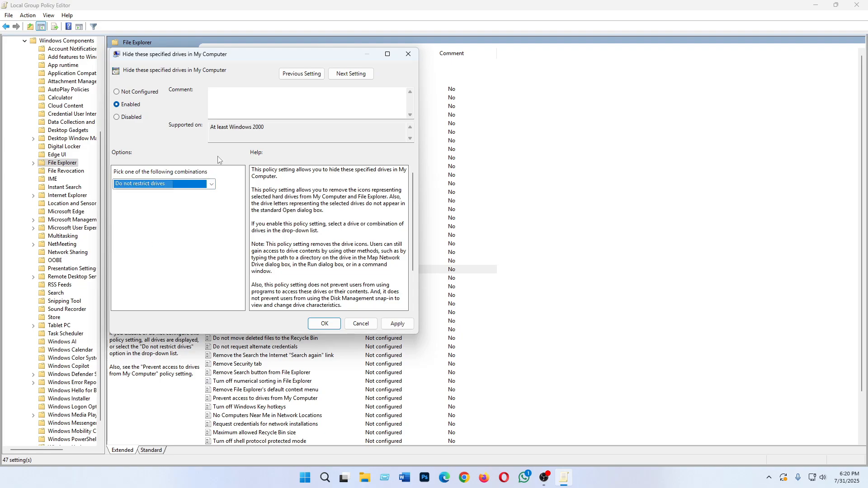
{"action": "left_click", "coordinate": [397, 325]}
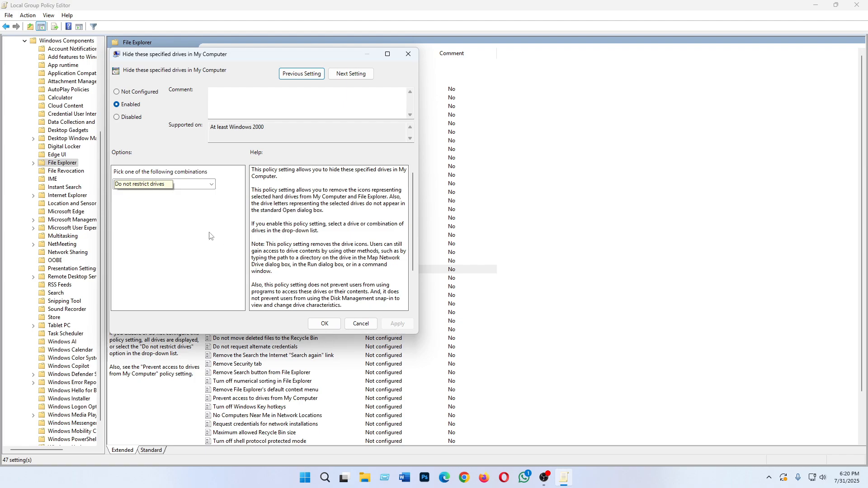
Set the drive-hiding policy to Not Configured, confirm it and close the Local Group Policy Editor.
{"action": "left_click", "coordinate": [132, 92]}
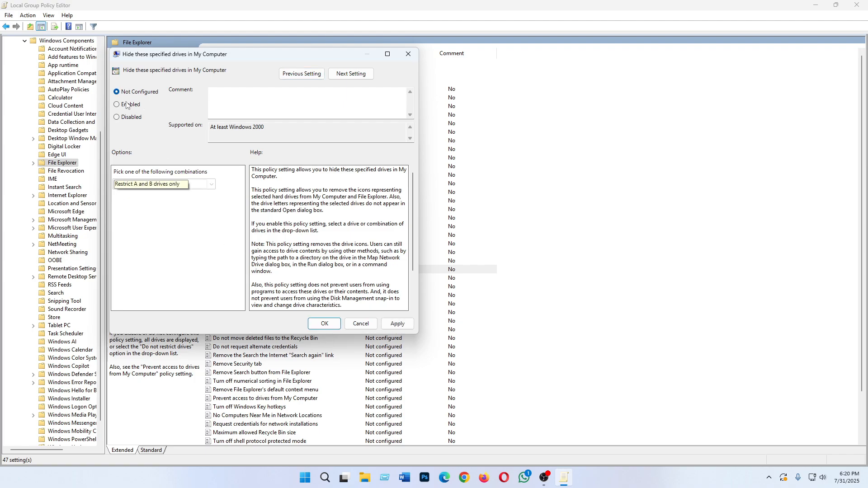
{"action": "left_click", "coordinate": [325, 324]}
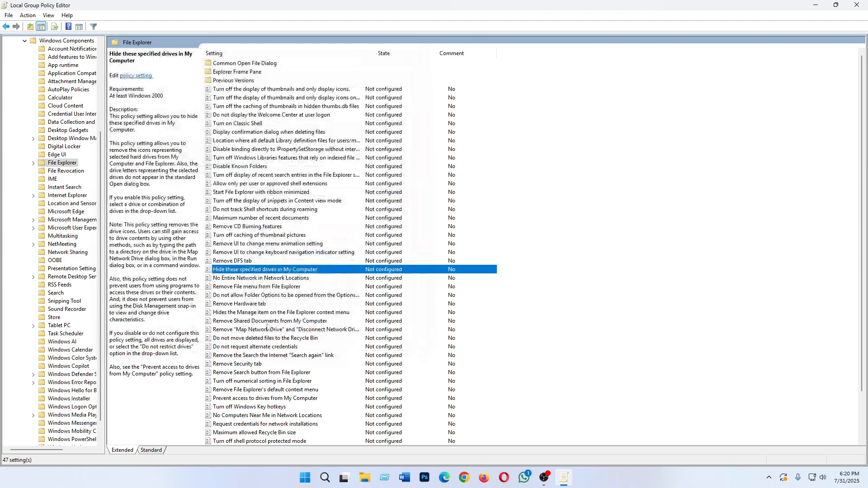
{"action": "left_click", "coordinate": [857, 5]}
Open This PC and check whether the D: drive is listed again.
{"action": "right_click", "coordinate": [303, 146]}
{"action": "left_click", "coordinate": [102, 115]}
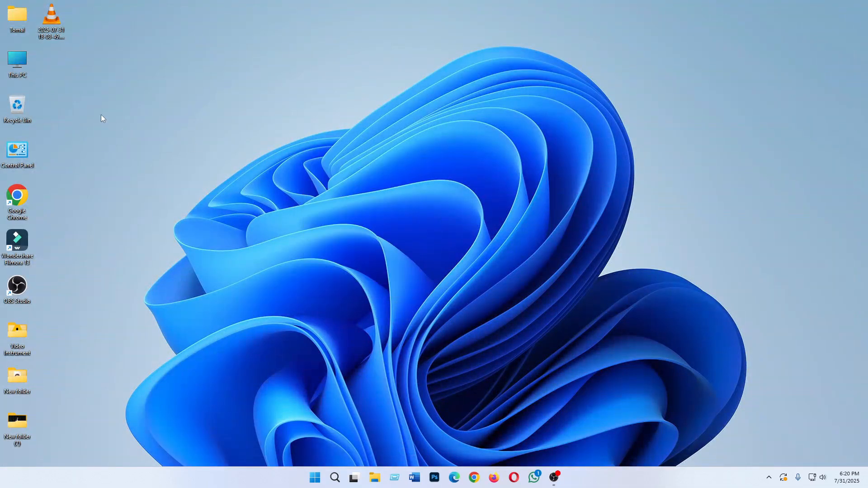
{"action": "double_click", "coordinate": [17, 61]}
{"action": "left_click", "coordinate": [250, 92]}
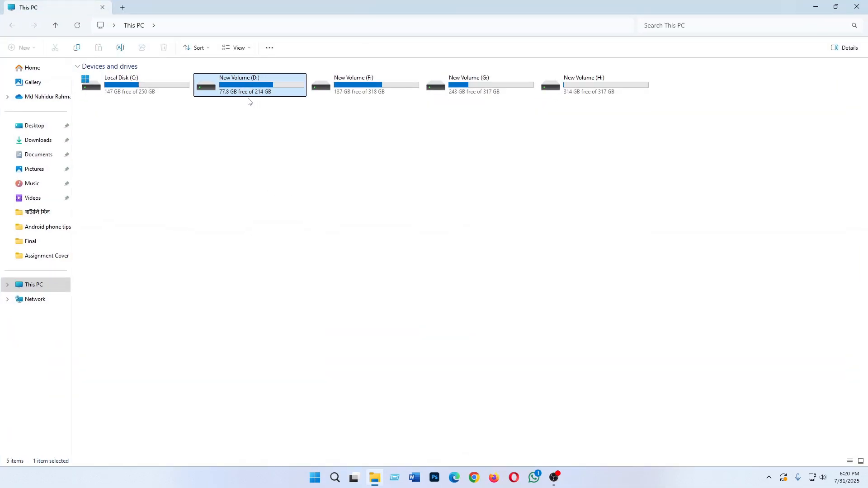